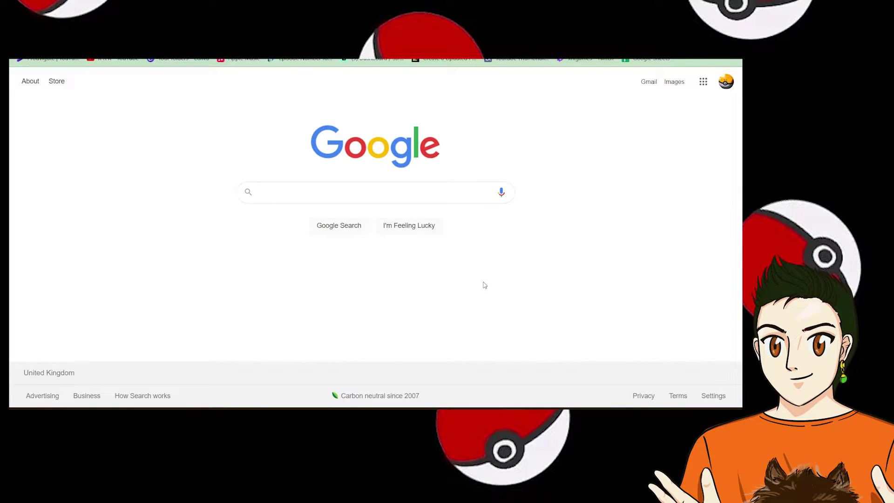
Step: Search Google for "ngc randomiser" and open the rotobash/pokemon-ngc-rando GitHub repository
{"action": "left_click", "coordinate": [364, 193]}
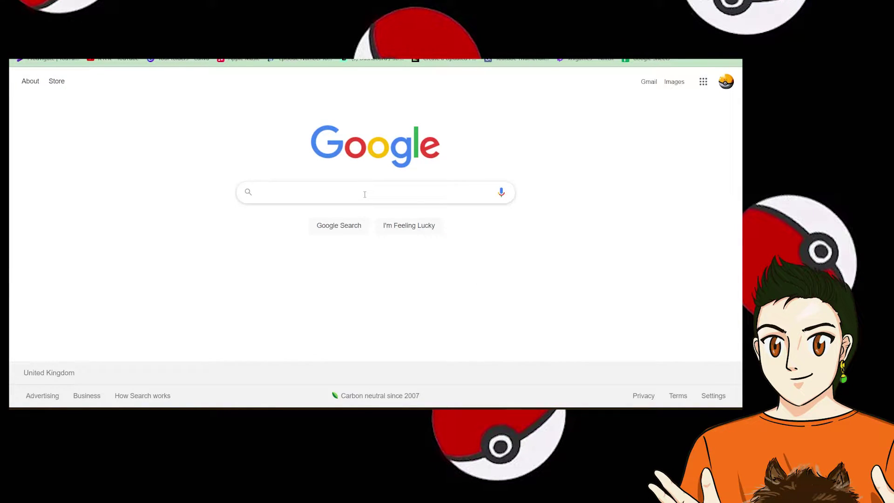
{"action": "type", "text": "ngc random"}
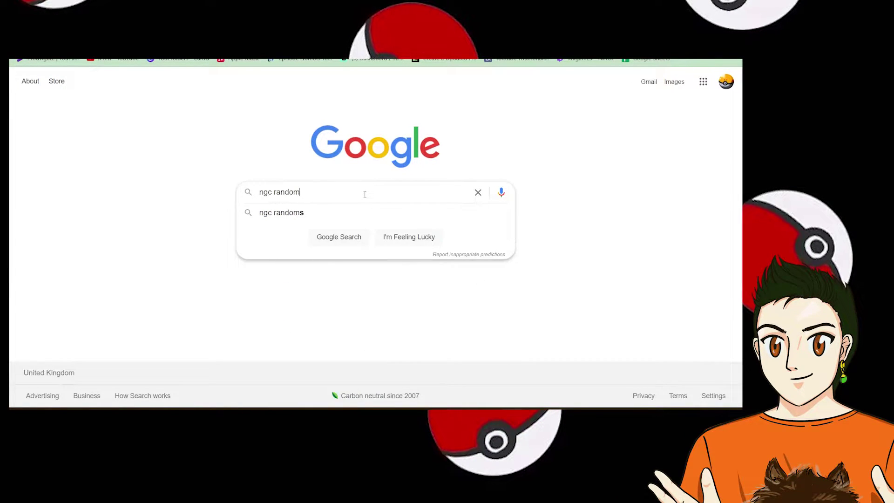
{"action": "type", "text": "iser"}
{"action": "key", "text": "Return"}
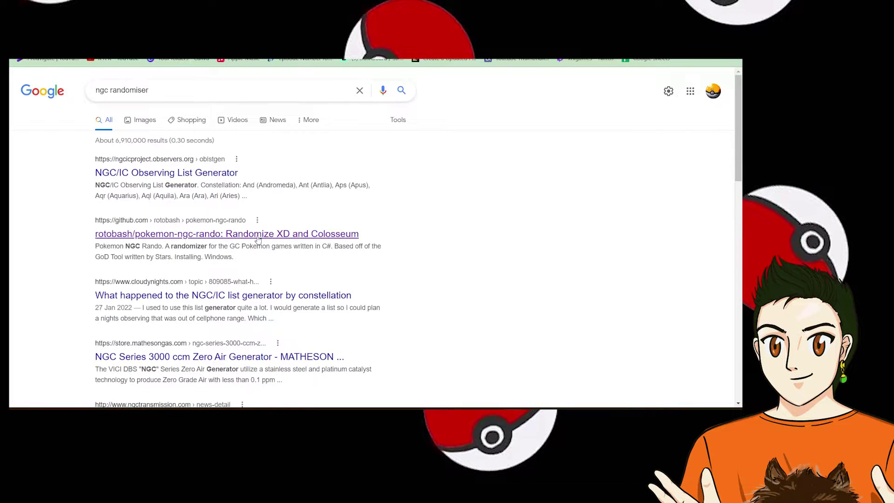
{"action": "left_click", "coordinate": [229, 234]}
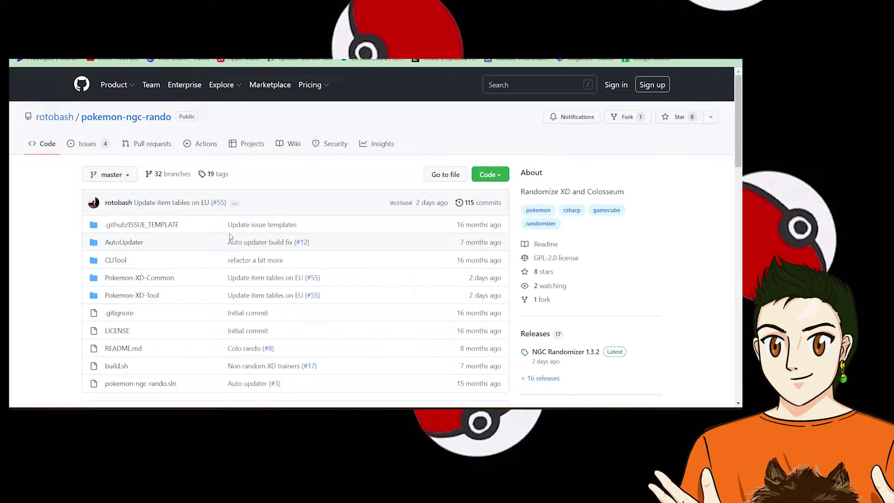
Step: Go to the randomizer's releases from the Windows install instructions and download ngc-randomizer.zip for NGC Randomizer 1.3.2
{"action": "scroll", "coordinate": [206, 227], "scroll_direction": "down", "scroll_amount": 1}
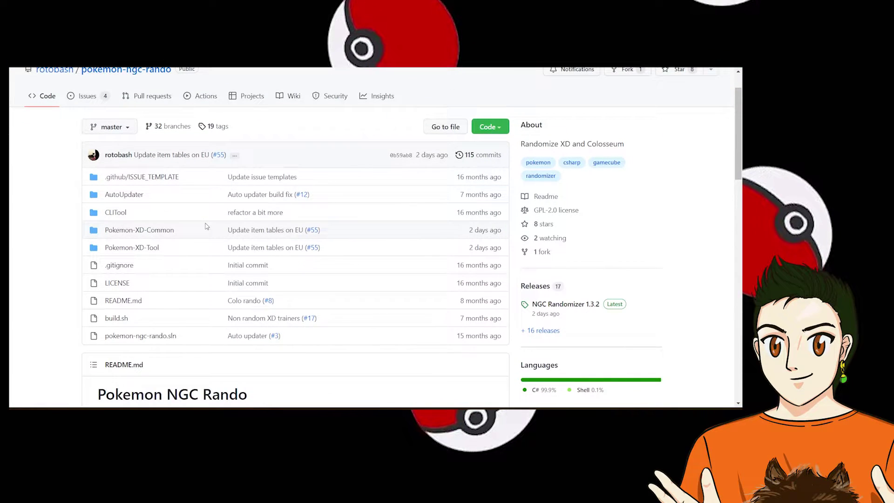
{"action": "scroll", "coordinate": [206, 226], "scroll_direction": "down", "scroll_amount": 5}
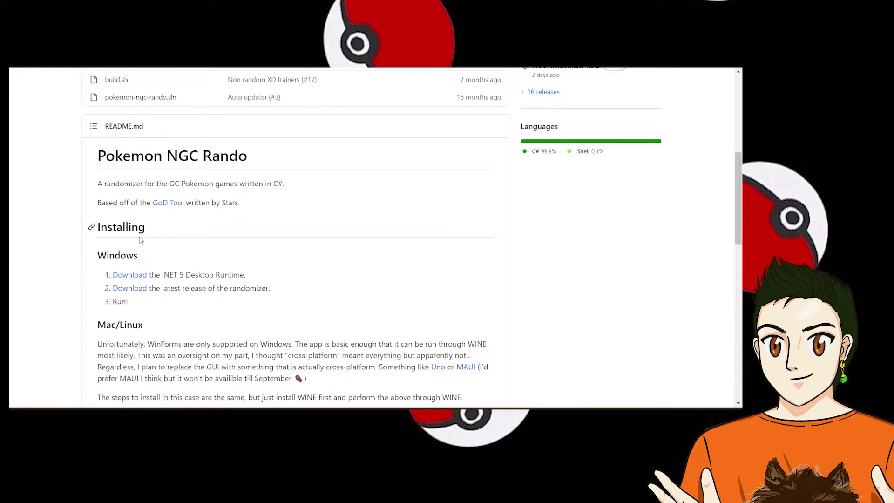
{"action": "scroll", "coordinate": [139, 252], "scroll_direction": "down", "scroll_amount": 1}
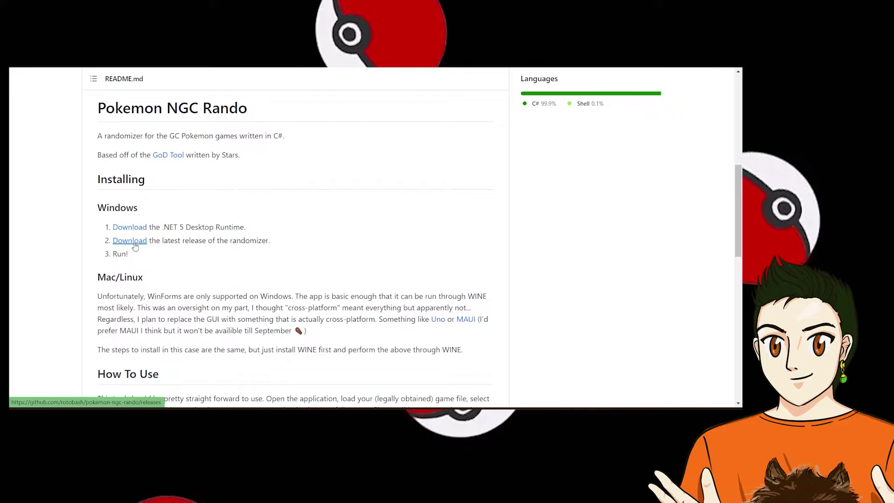
{"action": "left_click", "coordinate": [134, 242]}
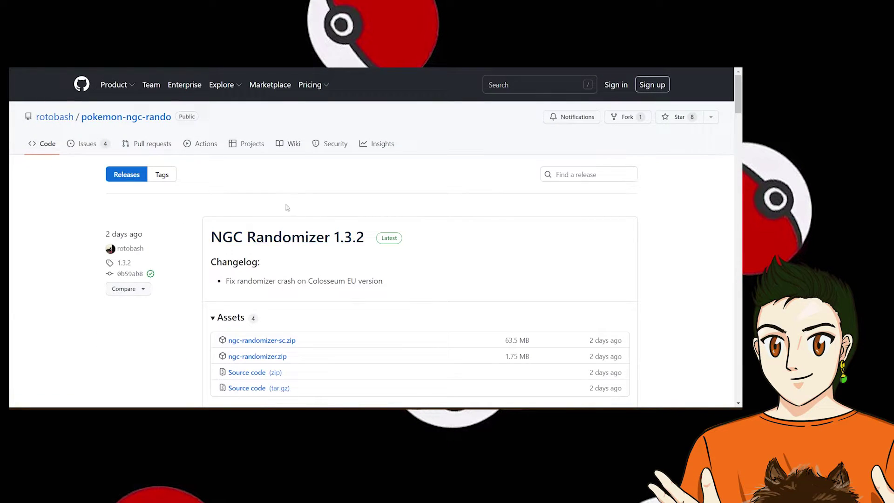
{"action": "scroll", "coordinate": [340, 285], "scroll_direction": "down", "scroll_amount": 13}
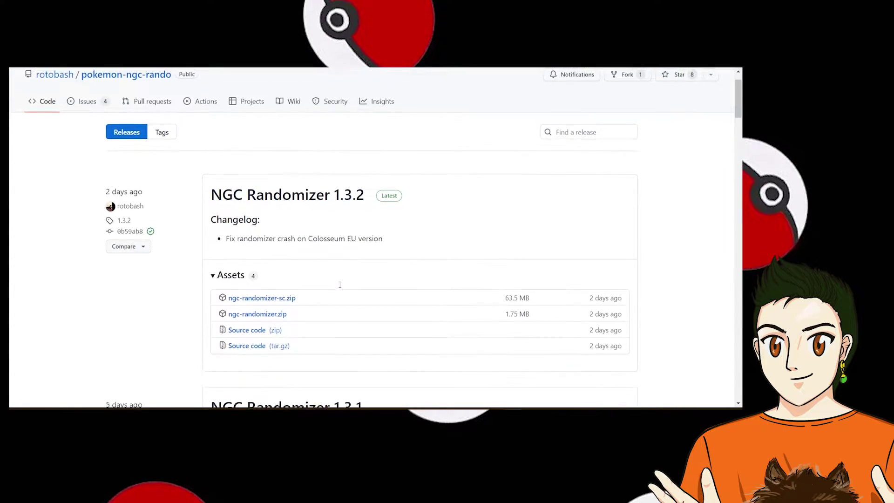
{"action": "scroll", "coordinate": [339, 288], "scroll_direction": "up", "scroll_amount": 13}
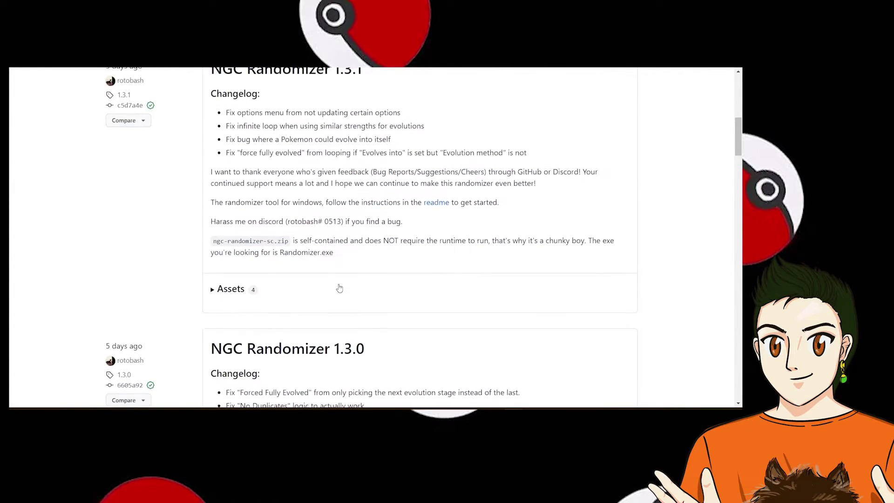
{"action": "scroll", "coordinate": [340, 288], "scroll_direction": "up", "scroll_amount": 2}
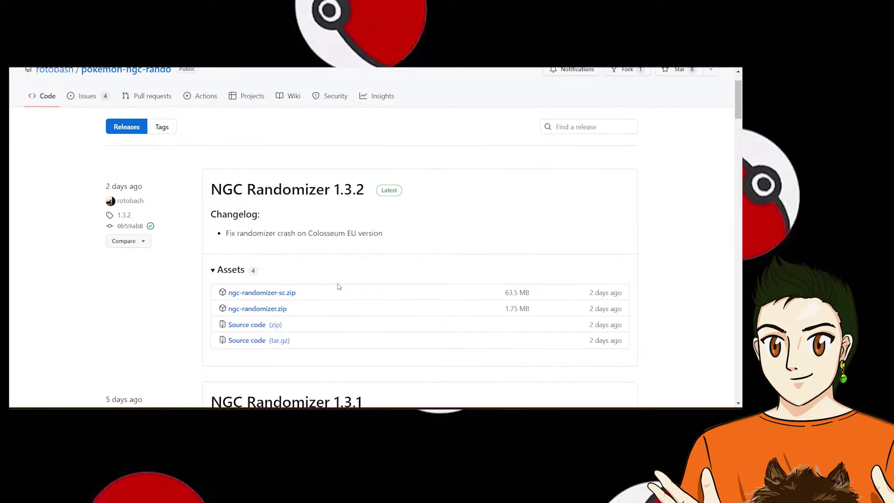
{"action": "left_click", "coordinate": [253, 309]}
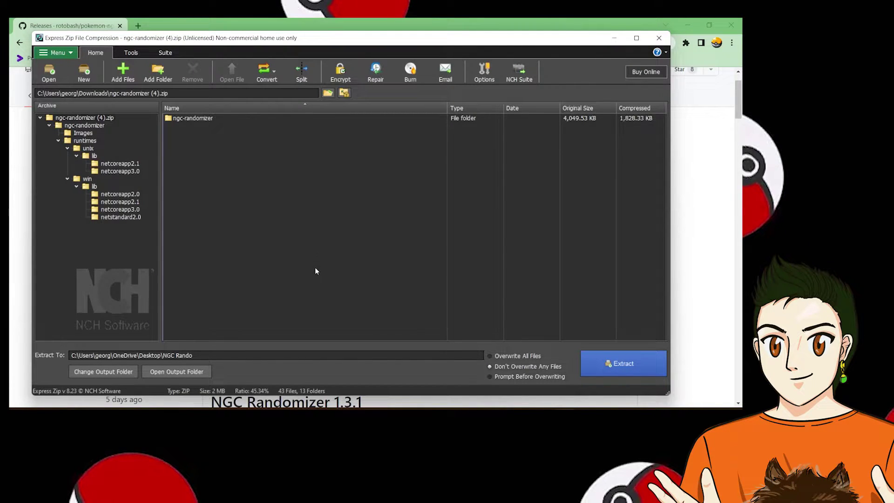
Step: Extract the ngc-randomizer archive into a new folder named "ngc randomiser" inside Documents\Example Folder
{"action": "left_click", "coordinate": [135, 375]}
{"action": "double_click", "coordinate": [153, 196]}
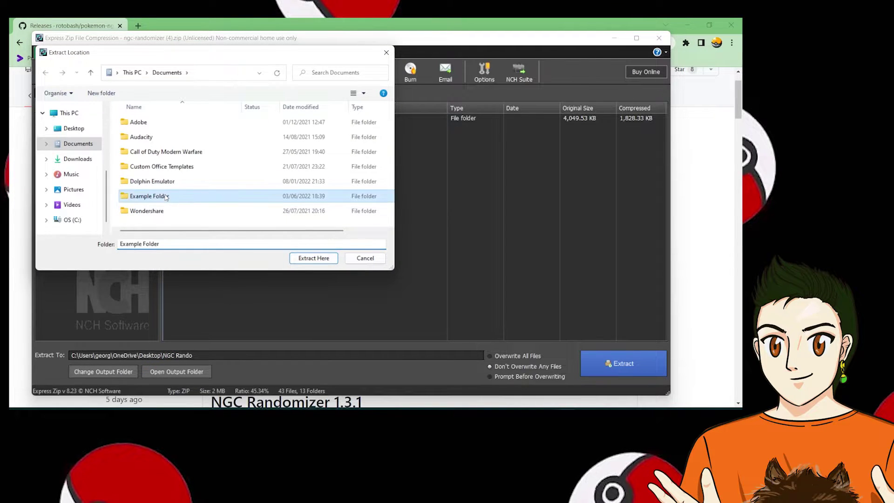
{"action": "right_click", "coordinate": [163, 155]}
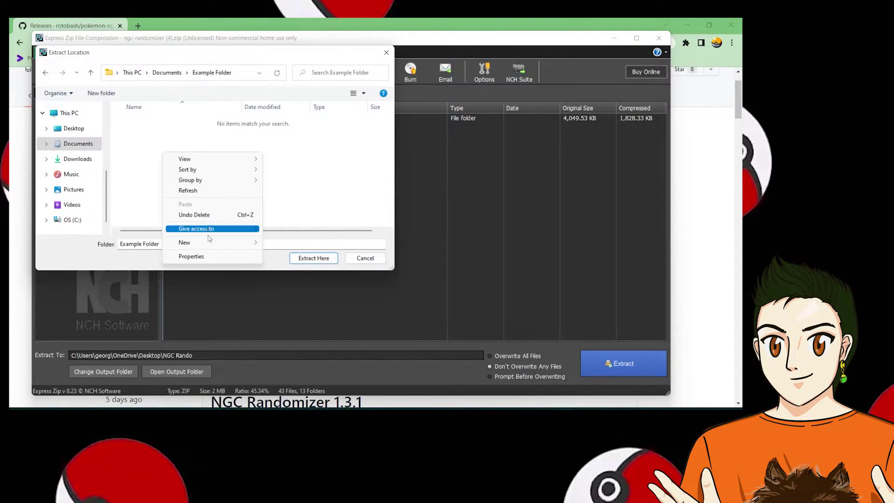
{"action": "mouse_move", "coordinate": [219, 243]}
{"action": "left_click", "coordinate": [298, 243]}
{"action": "type", "text": "ngc randomi"}
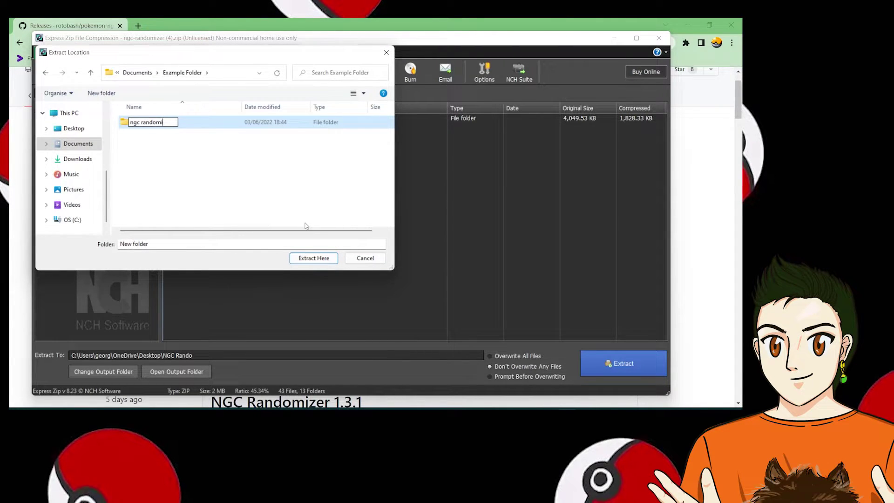
{"action": "key", "text": "Return"}
{"action": "left_click", "coordinate": [314, 258]}
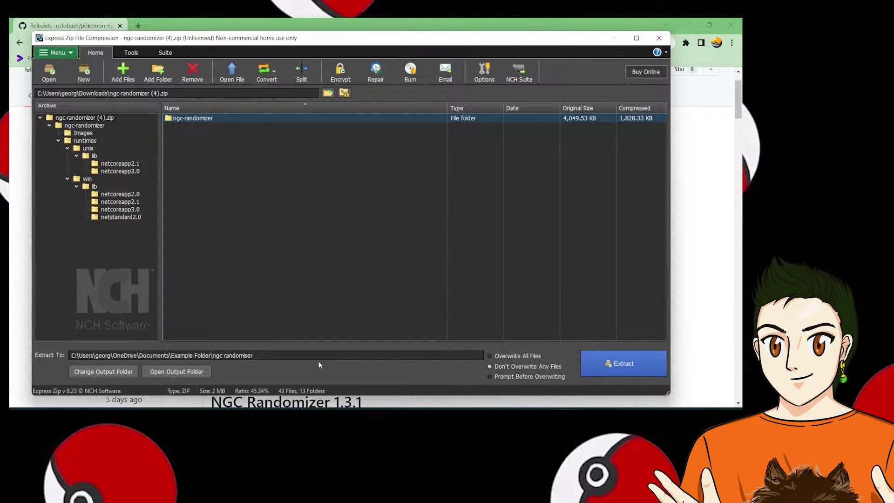
{"action": "left_click", "coordinate": [605, 363]}
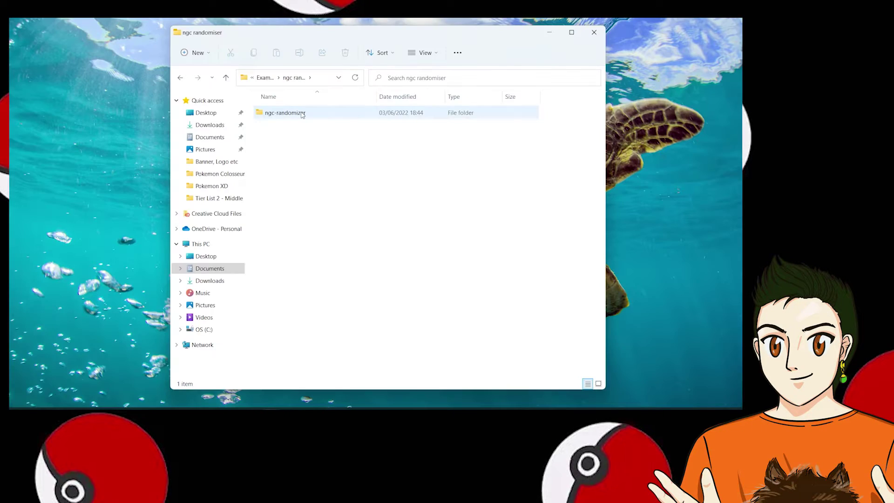
Step: Launch the Randomizer application from the extracted ngc-randomizer folder and reposition its window
{"action": "double_click", "coordinate": [300, 113]}
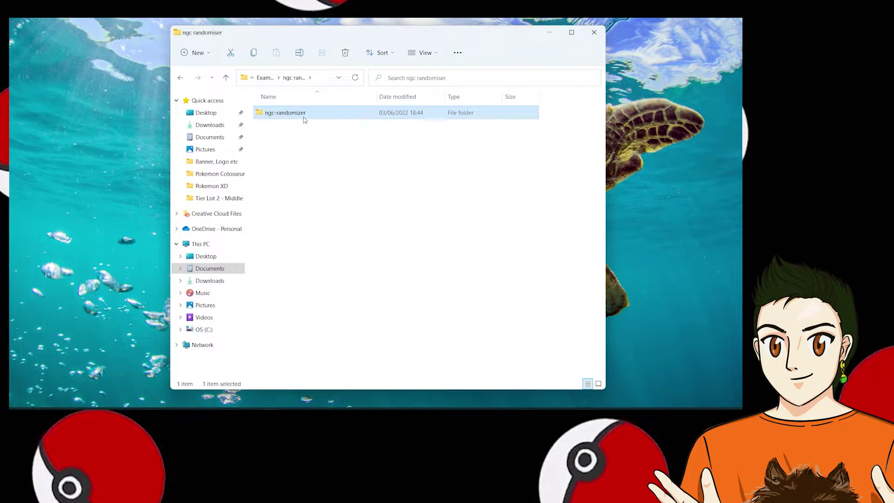
{"action": "scroll", "coordinate": [320, 154], "scroll_direction": "down", "scroll_amount": 5}
{"action": "double_click", "coordinate": [281, 215]}
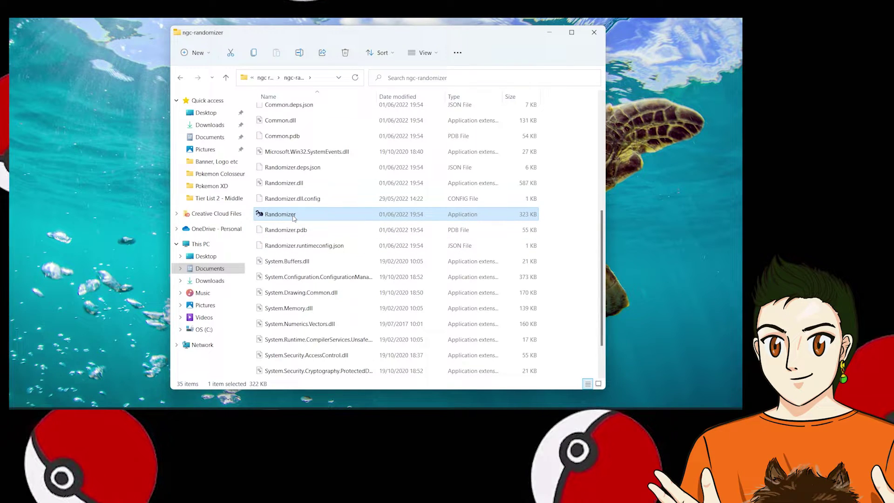
{"action": "left_click_drag", "start_coordinate": [251, 45], "coordinate": [431, 68]}
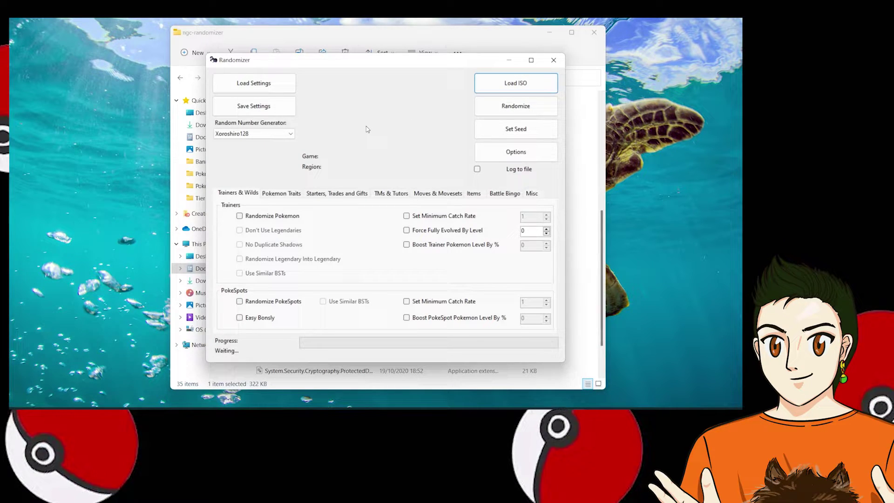
Step: Load the Pokemon Colosseum (USA) disc image from the Pokemon Colosseum folder on the Desktop
{"action": "left_click", "coordinate": [503, 90]}
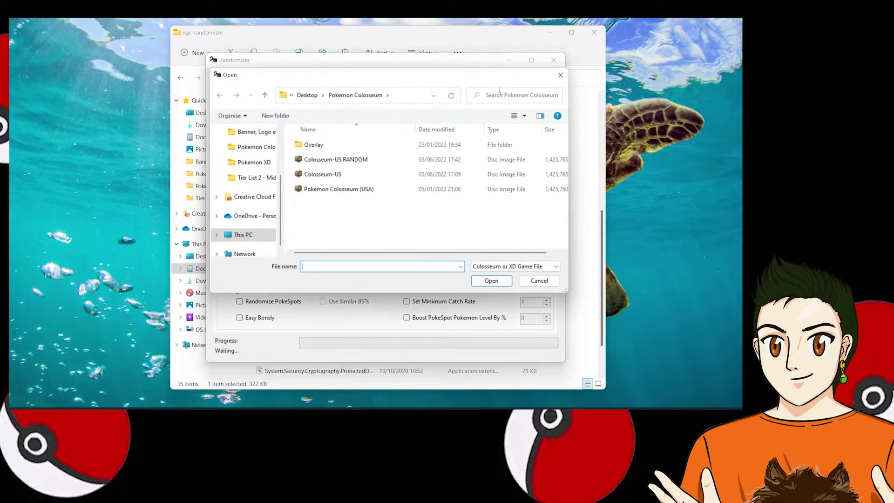
{"action": "left_click", "coordinate": [344, 189]}
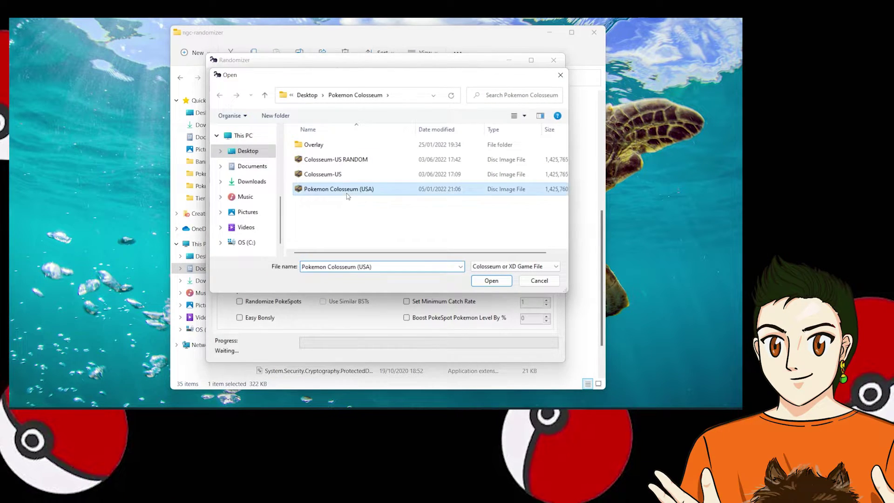
{"action": "left_click", "coordinate": [490, 280]}
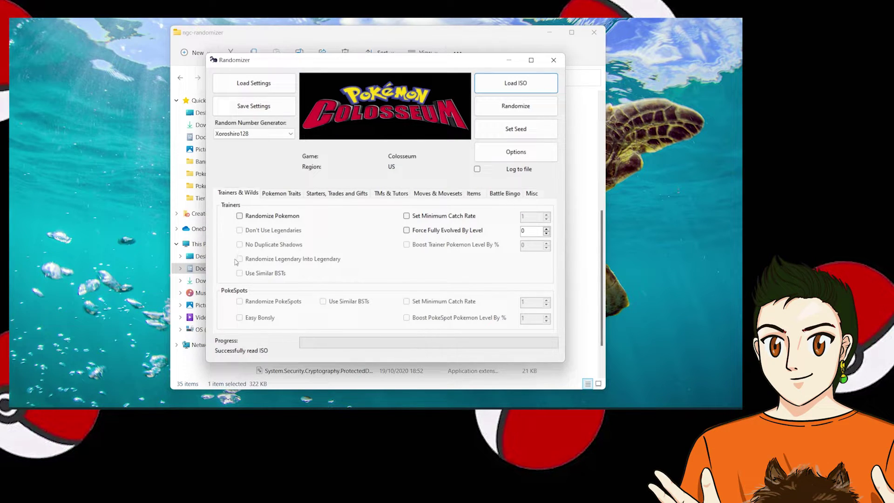
Step: Enable randomization of trainer Pokemon and of abilities, and set the starters to Random
{"action": "left_click", "coordinate": [239, 216]}
{"action": "left_click", "coordinate": [282, 193]}
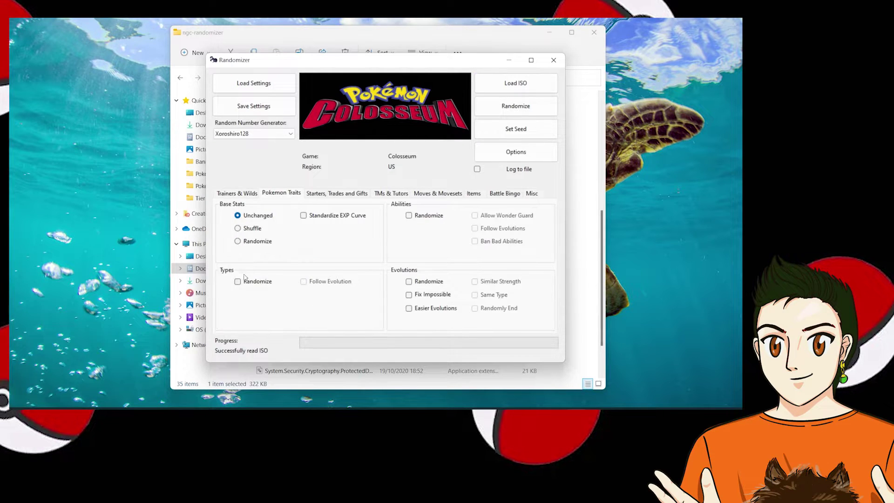
{"action": "left_click", "coordinate": [408, 215]}
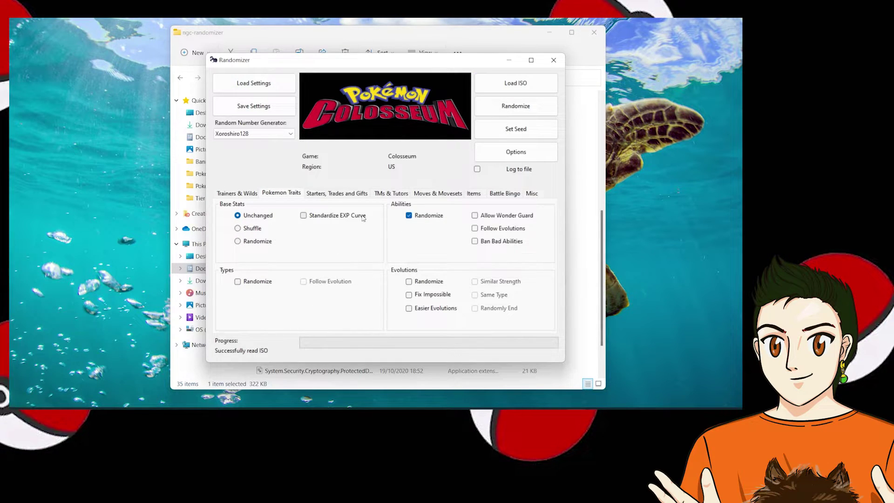
{"action": "left_click", "coordinate": [344, 193]}
{"action": "left_click", "coordinate": [239, 244]}
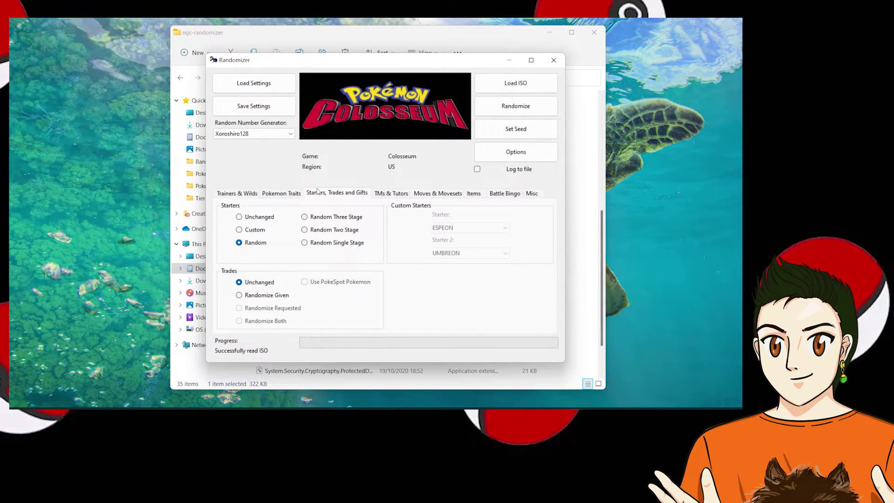
{"action": "left_click", "coordinate": [474, 193]}
{"action": "left_click", "coordinate": [282, 193]}
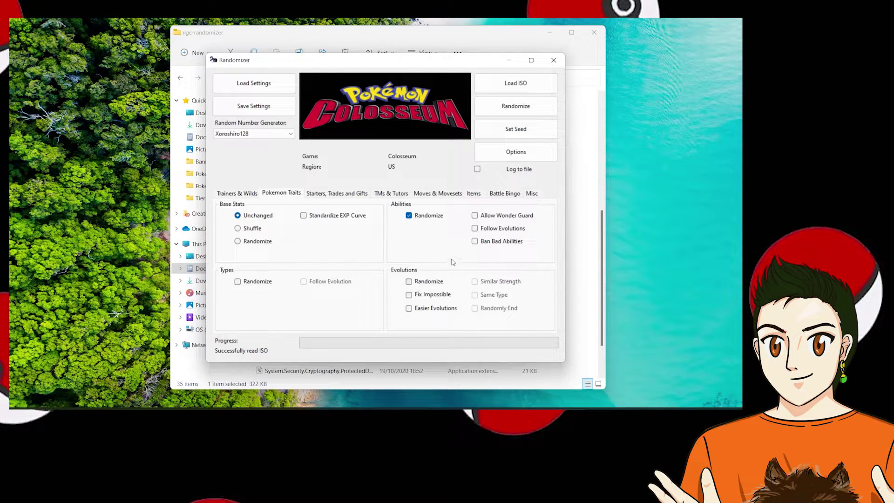
{"action": "left_click", "coordinate": [526, 193]}
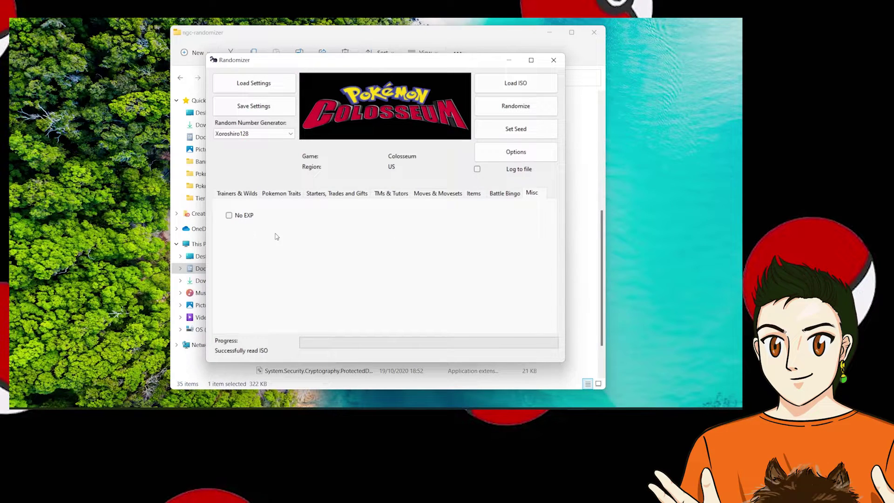
Step: Randomize the game, save it as Colosseum-US in Documents\Example Folder, and dismiss the completion message
{"action": "left_click", "coordinate": [515, 115]}
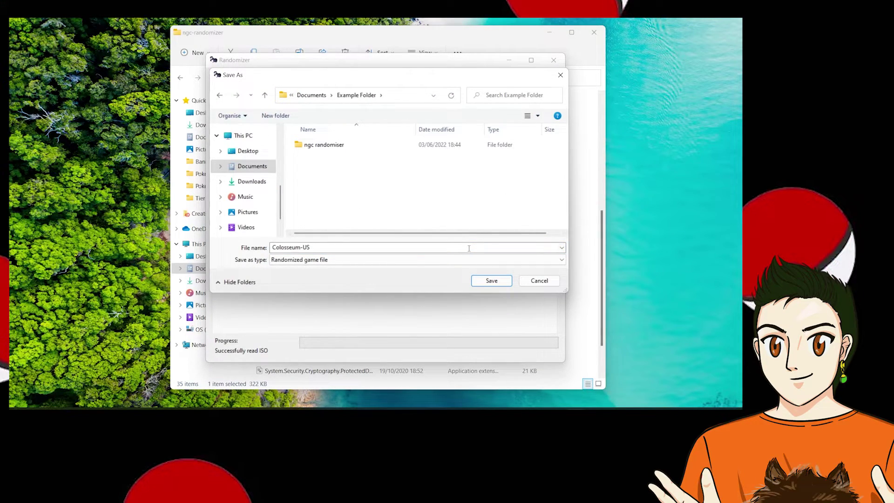
{"action": "left_click", "coordinate": [482, 281]}
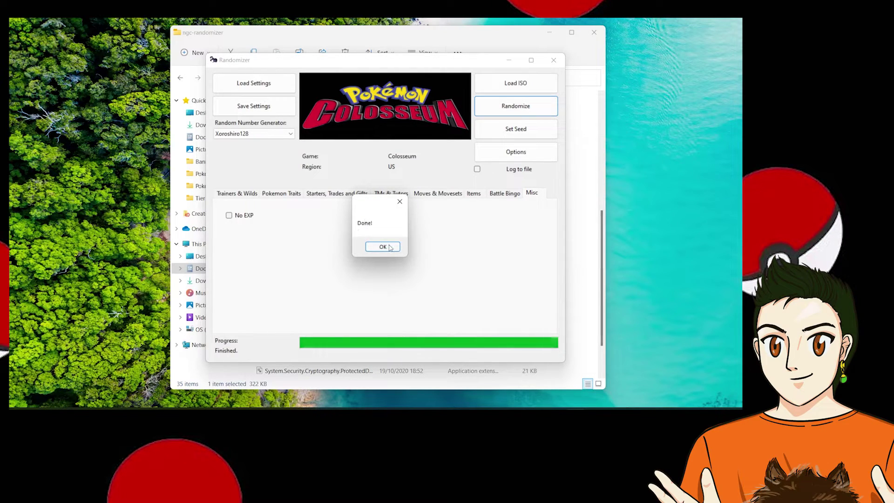
{"action": "left_click", "coordinate": [382, 248]}
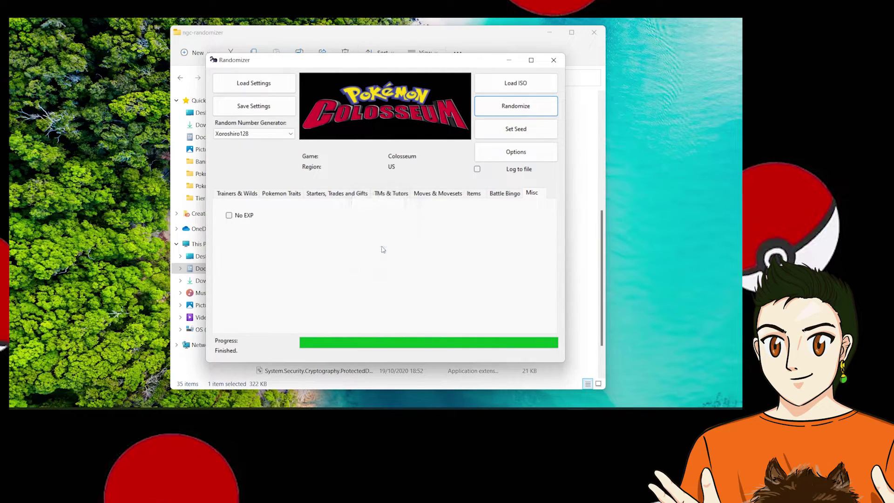